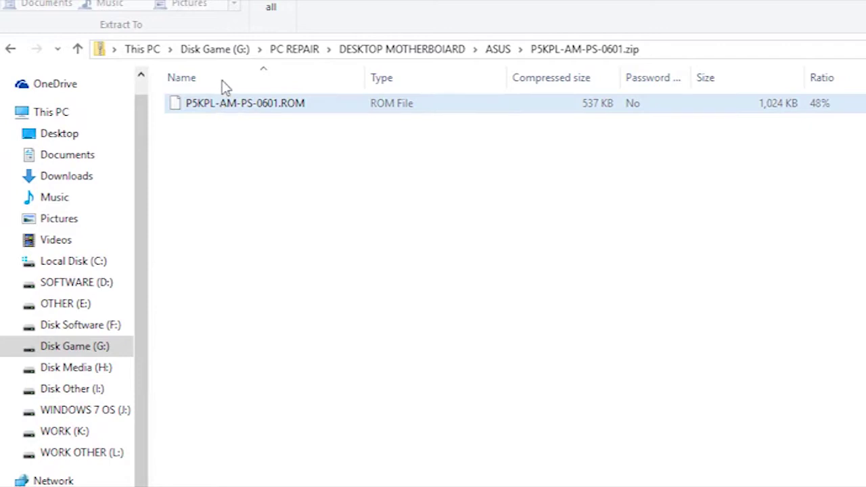
Return to the ASUS folder and open the P5KPL-AM-PS-0601.zip archive to view the BIOS ROM file
{"action": "left_click", "coordinate": [499, 50]}
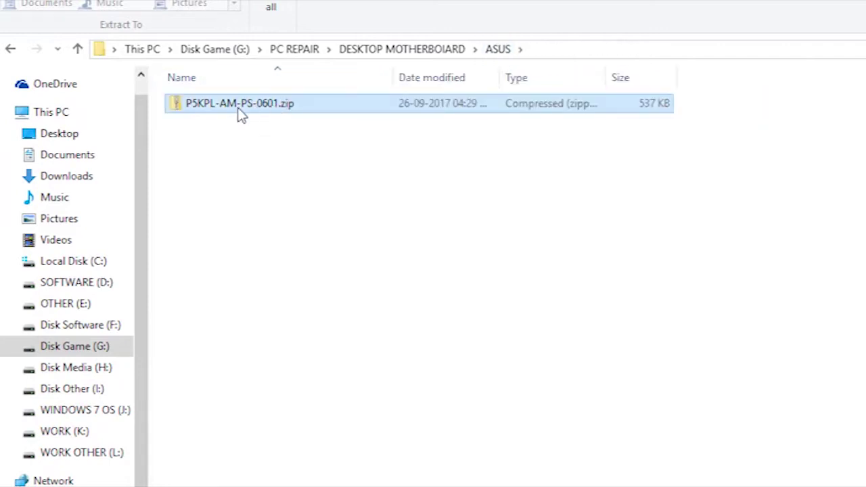
{"action": "double_click", "coordinate": [241, 115]}
{"action": "left_click", "coordinate": [255, 109]}
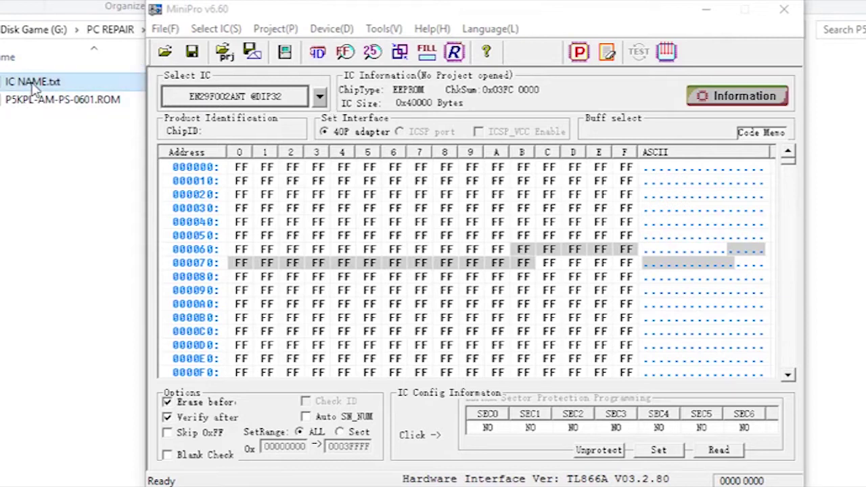
Open IC NAME.txt from the P5KPL-AM-PS-0601 folder and copy the chip name EN25F80
{"action": "double_click", "coordinate": [33, 83]}
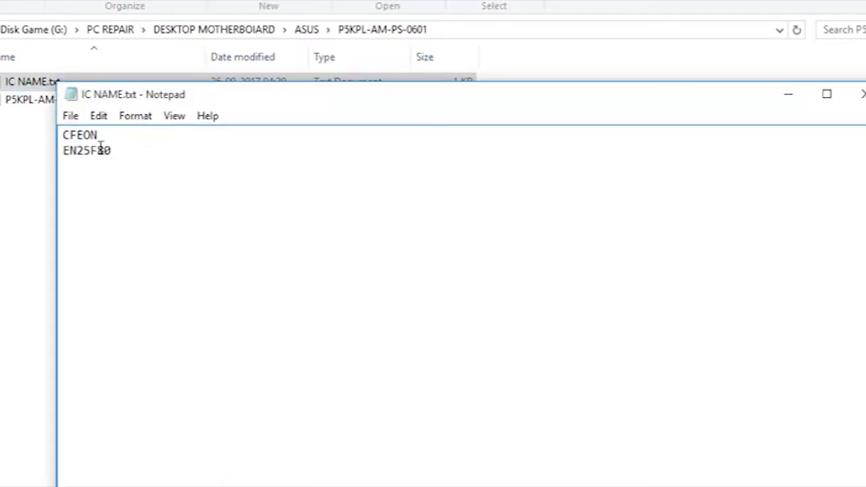
{"action": "left_click_drag", "start_coordinate": [133, 152], "coordinate": [65, 152]}
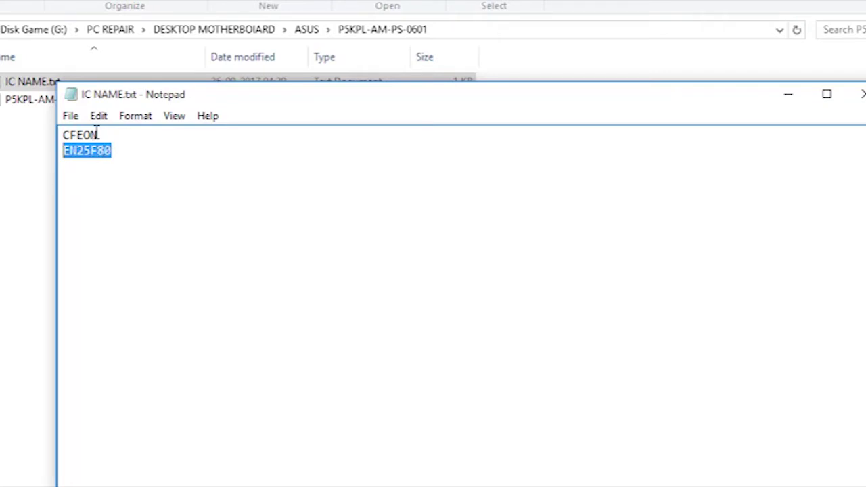
{"action": "mouse_move", "coordinate": [63, 135]}
{"action": "left_mouse_down"}
{"action": "mouse_move", "coordinate": [100, 134]}
{"action": "mouse_move", "coordinate": [60, 150]}
{"action": "left_mouse_up"}
{"action": "right_click", "coordinate": [85, 153]}
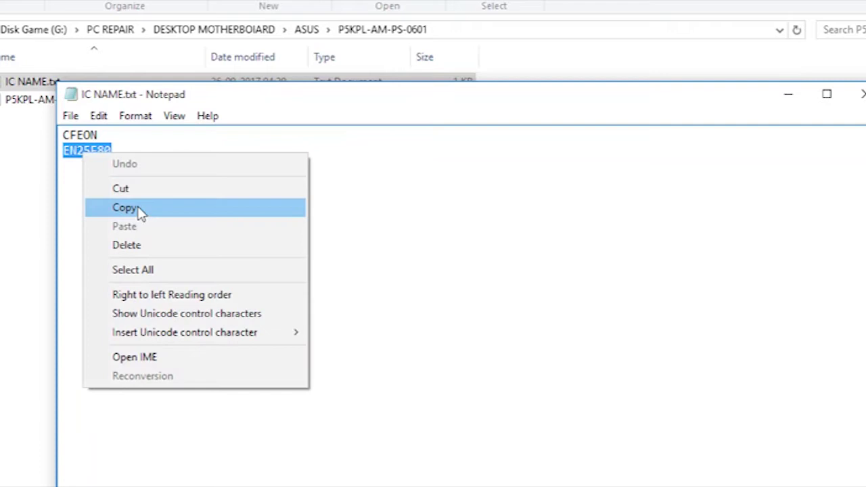
{"action": "left_click", "coordinate": [139, 213]}
{"action": "left_click", "coordinate": [99, 136]}
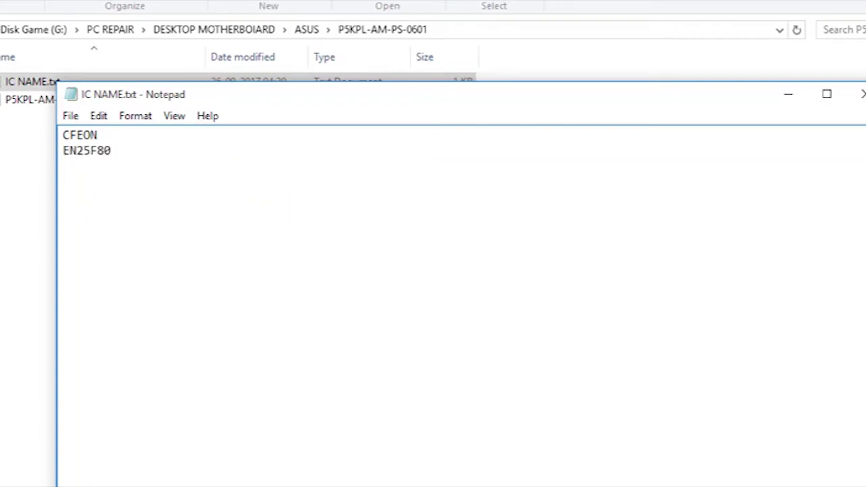
Switch to MiniPro, search the device list for the copied name EN25F80, and select the CFEON EN25F80 device
{"action": "key", "text": "alt+Tab"}
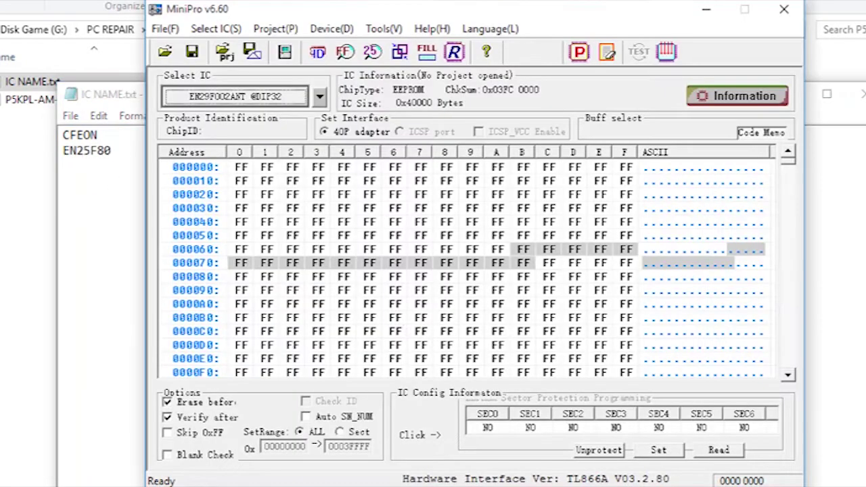
{"action": "left_click", "coordinate": [302, 99]}
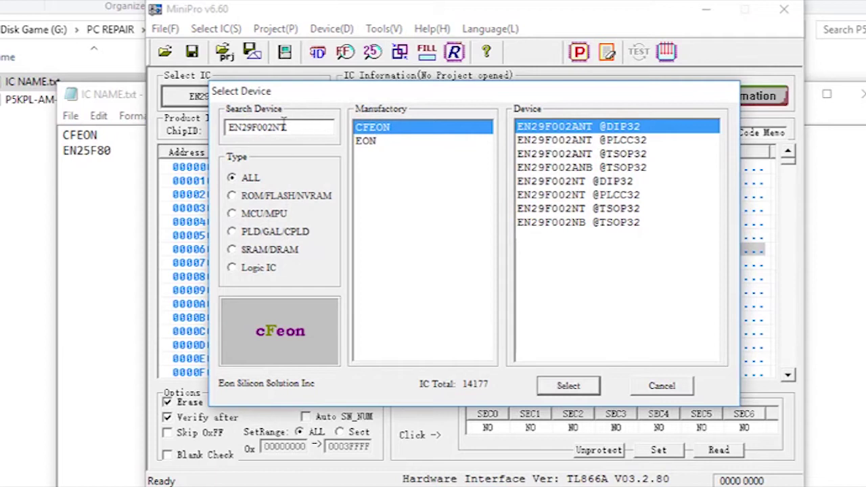
{"action": "left_click_drag", "start_coordinate": [300, 127], "coordinate": [207, 127]}
{"action": "right_click", "coordinate": [270, 127]}
{"action": "left_click", "coordinate": [298, 203]}
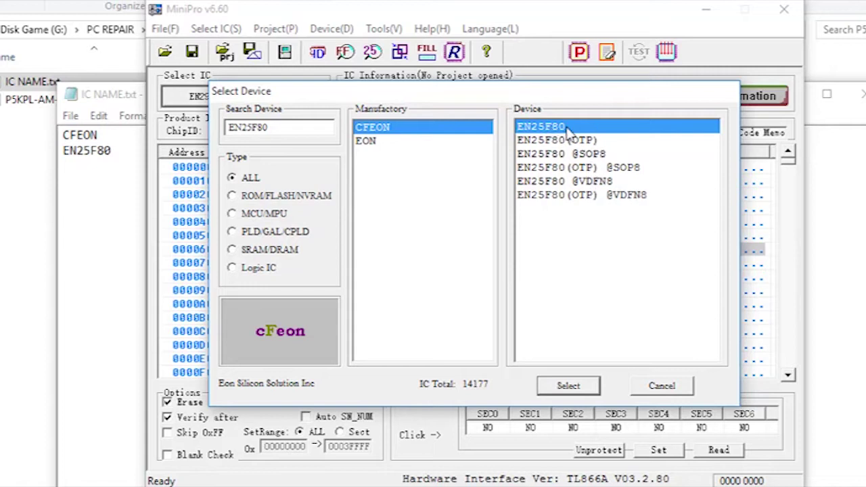
{"action": "left_click", "coordinate": [570, 385]}
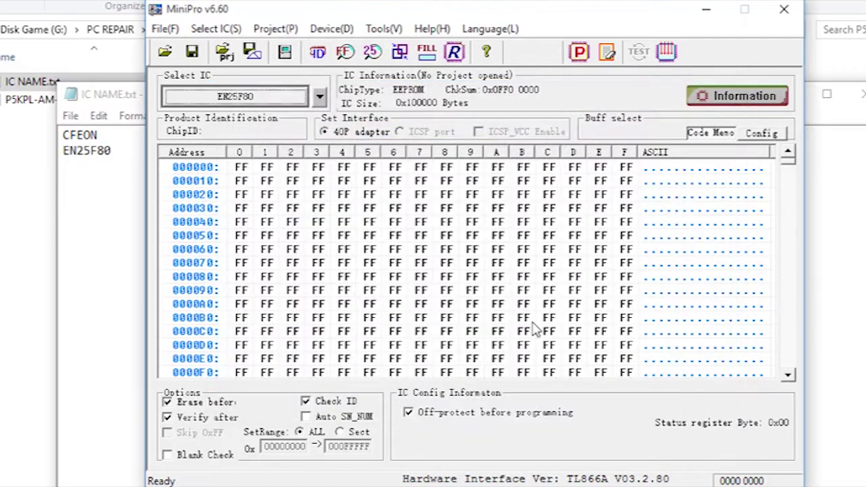
Check the EN25F80's placement in the programmer socket, then read the inserted chip's ID
{"action": "left_click", "coordinate": [728, 102]}
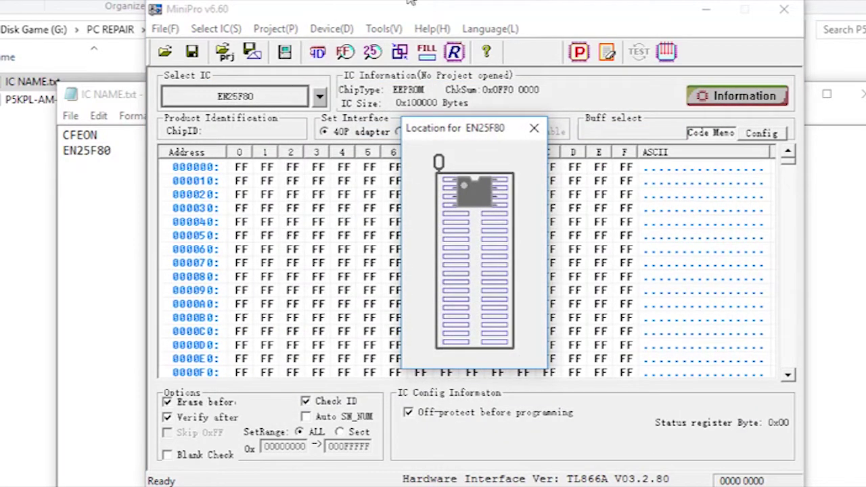
{"action": "left_click", "coordinate": [535, 129]}
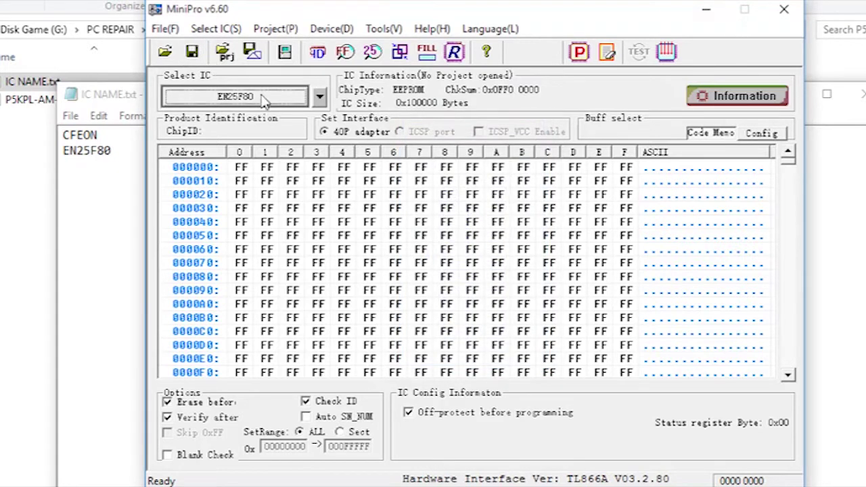
{"action": "left_click", "coordinate": [331, 28]}
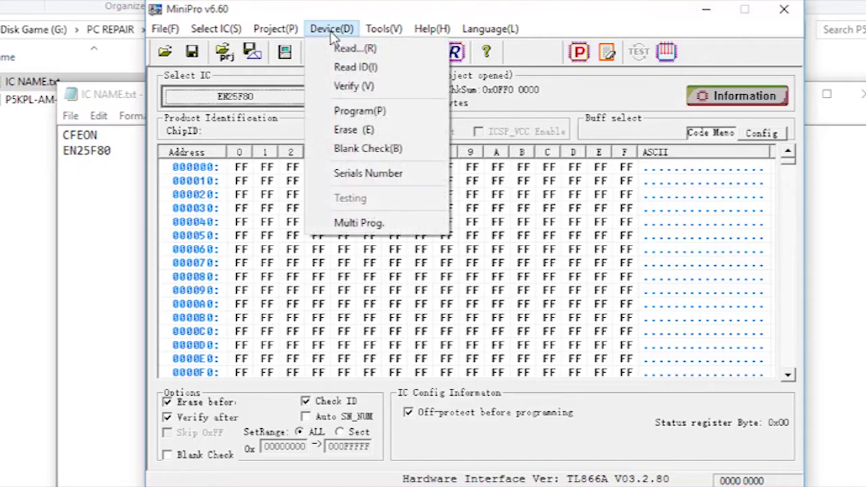
{"action": "left_click", "coordinate": [357, 69]}
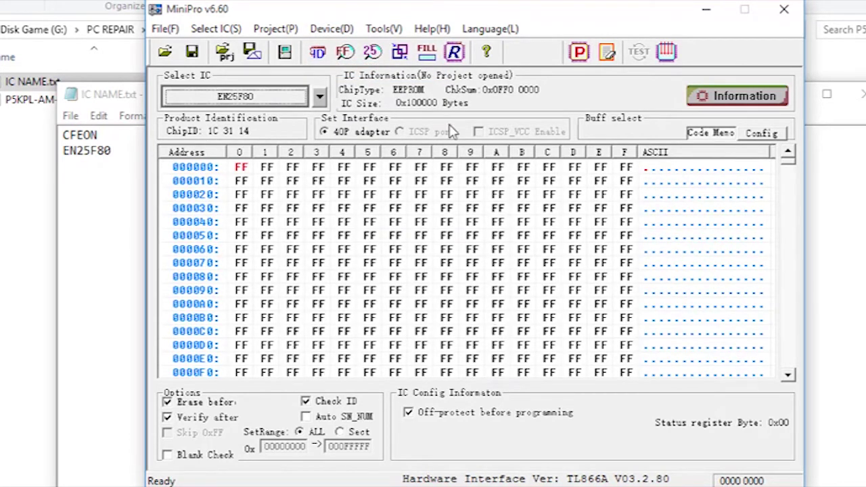
Read the chip's code memory and status register into the buffer and inspect the data through to the last address
{"action": "left_click", "coordinate": [331, 28]}
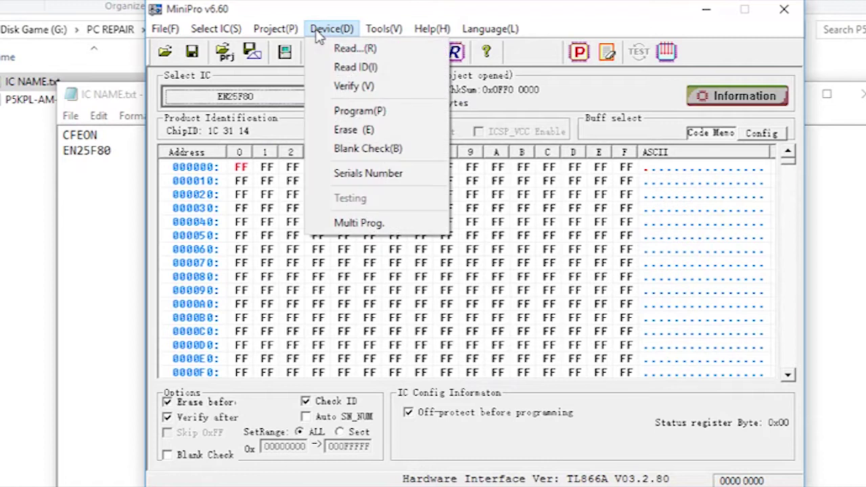
{"action": "left_click", "coordinate": [370, 56]}
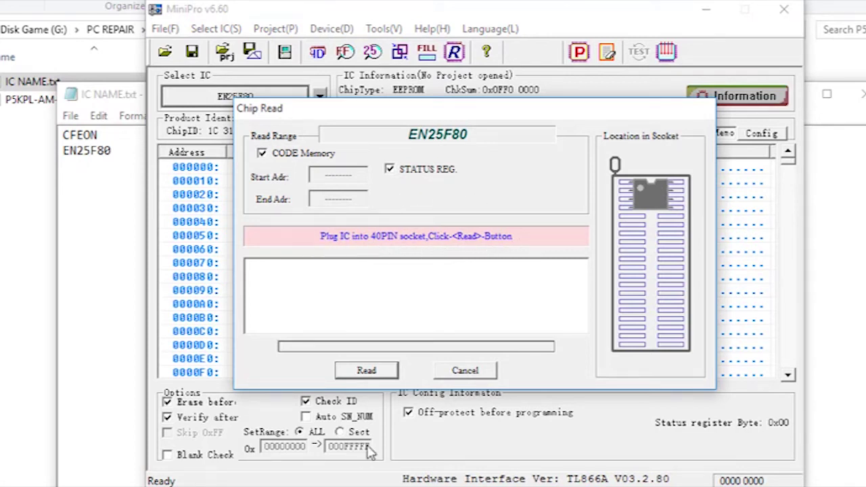
{"action": "left_click", "coordinate": [362, 374]}
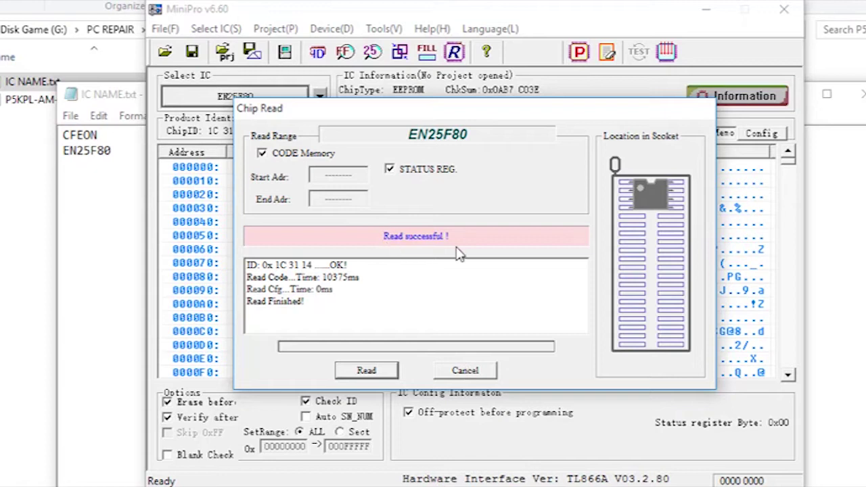
{"action": "left_click", "coordinate": [483, 371]}
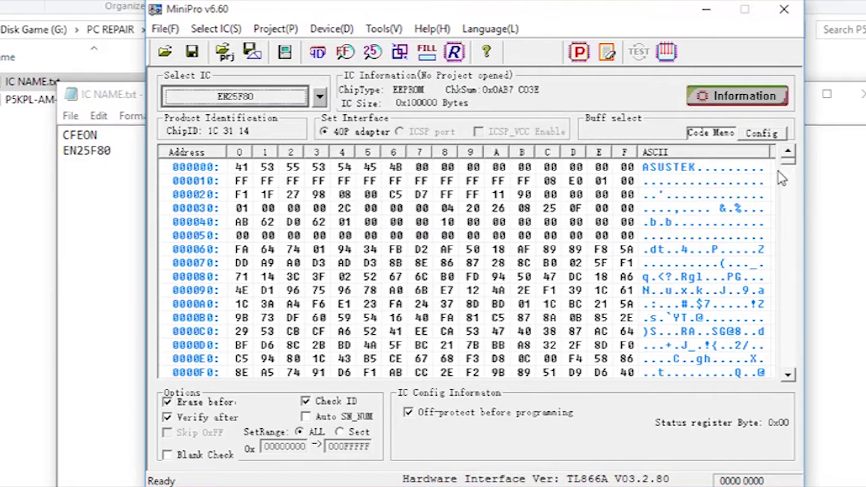
{"action": "left_click_drag", "start_coordinate": [788, 164], "coordinate": [804, 384]}
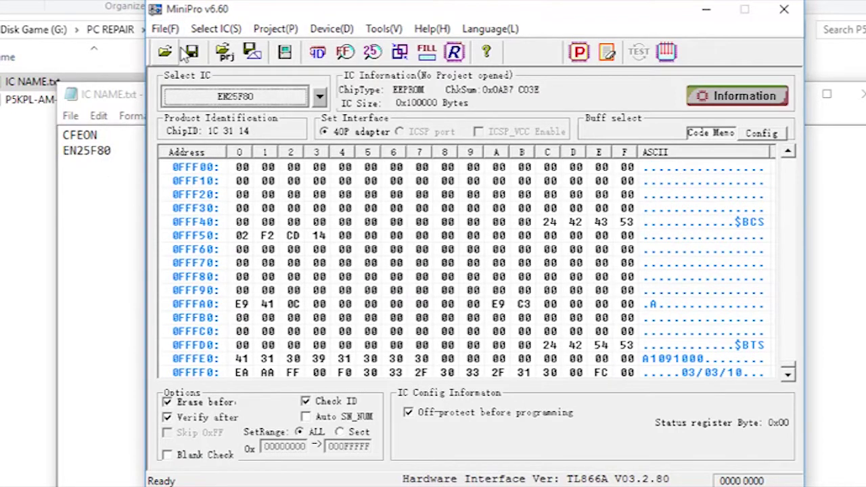
Save the buffer as a BIN file named OLD BACKUP in the P5KPL-AM-PS-0601 folder
{"action": "left_click", "coordinate": [164, 30]}
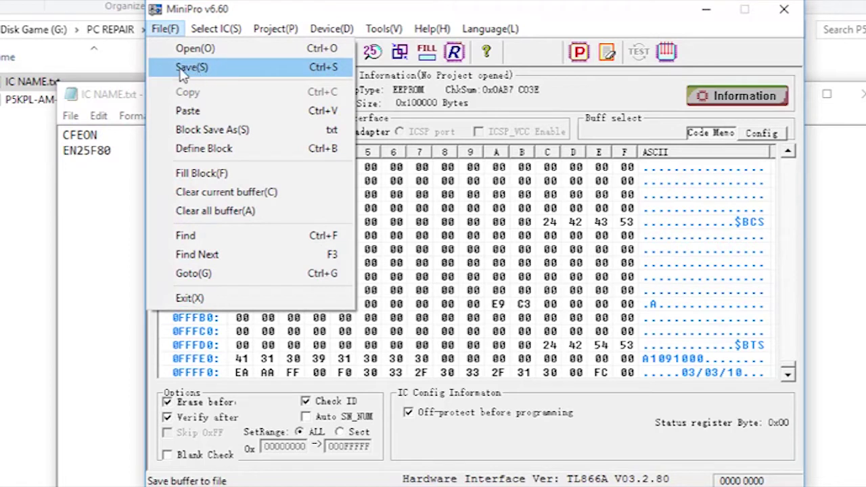
{"action": "left_click", "coordinate": [206, 68]}
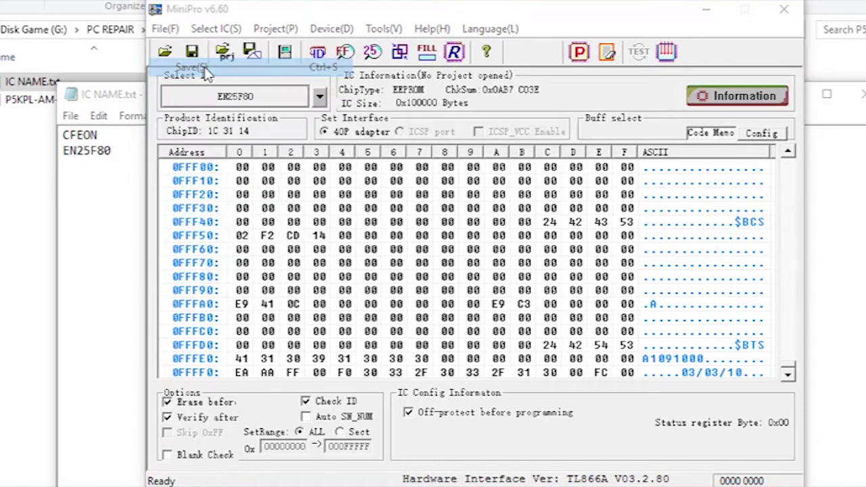
{"action": "left_click", "coordinate": [401, 320]}
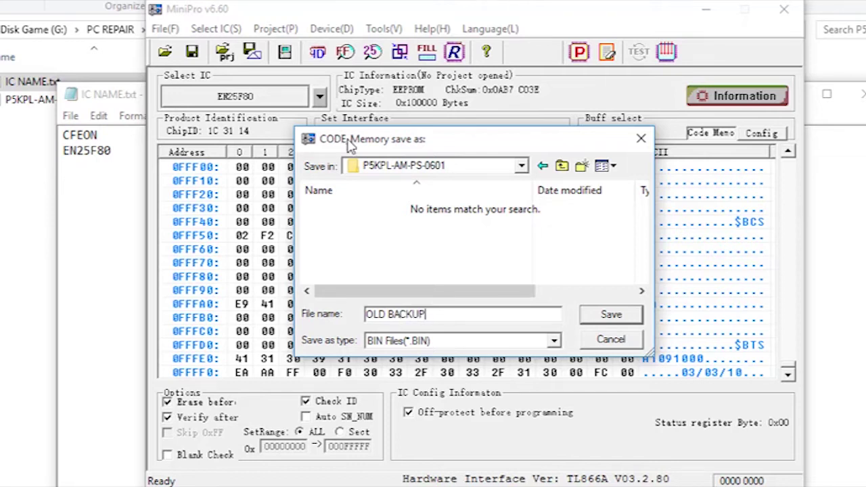
{"action": "left_click", "coordinate": [427, 167]}
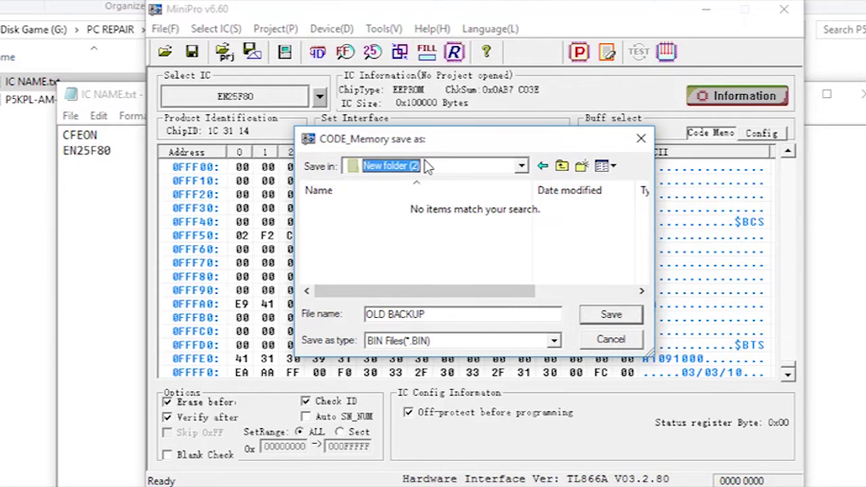
{"action": "left_click", "coordinate": [542, 165]}
{"action": "left_click", "coordinate": [610, 315]}
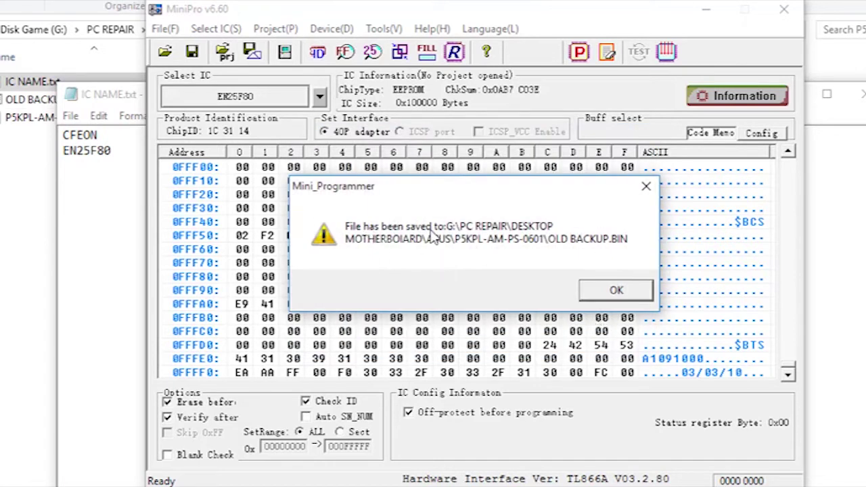
{"action": "left_click", "coordinate": [635, 296]}
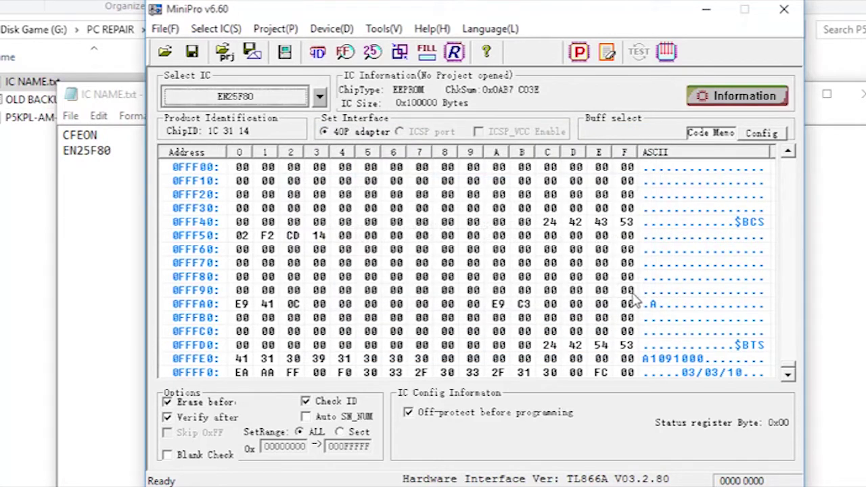
Load P5KPL-AM-PS-0601.ROM into code memory as binary, using Normal load mode and clearing the buffer with default
{"action": "left_click", "coordinate": [171, 58]}
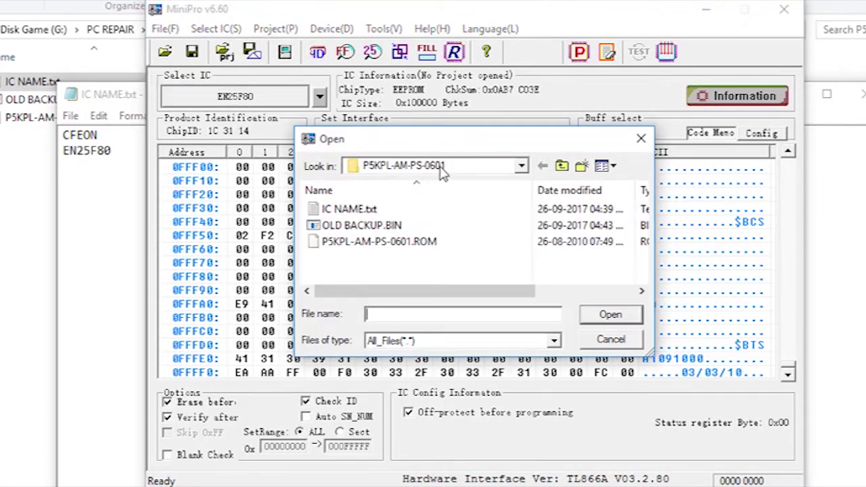
{"action": "left_click", "coordinate": [376, 244]}
{"action": "left_click", "coordinate": [612, 315]}
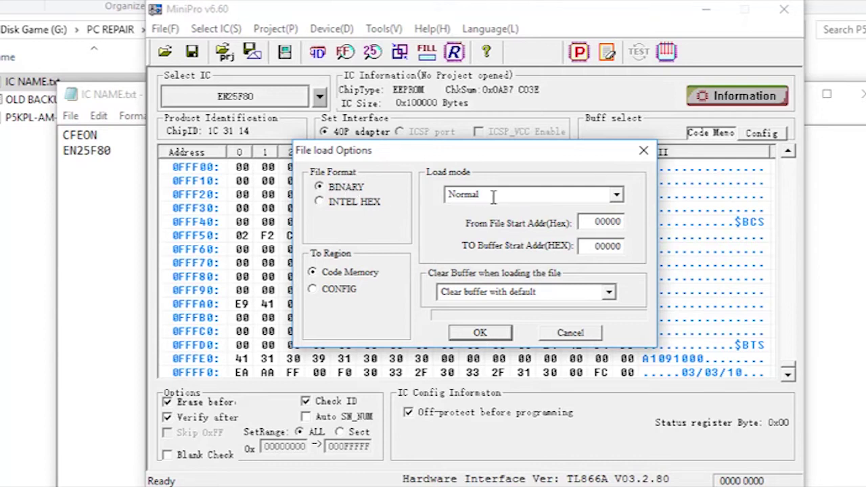
{"action": "left_click", "coordinate": [477, 333]}
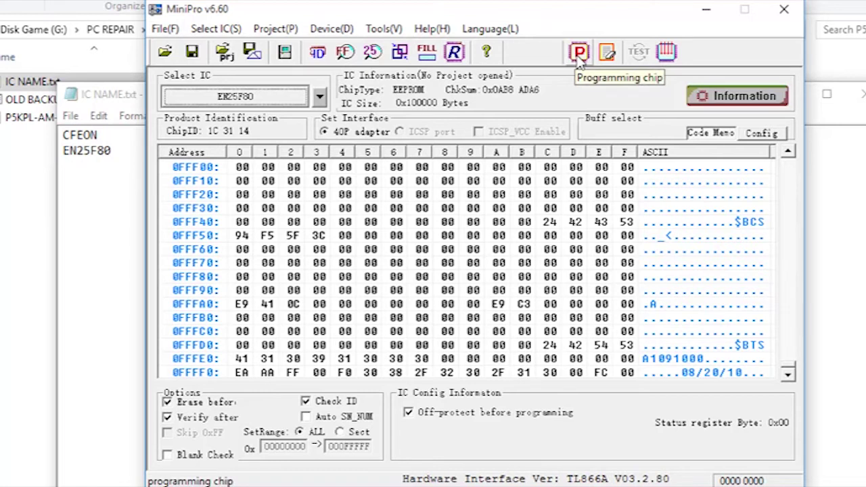
Program the EN25F80's code memory and status register with the loaded ROM, then look through the buffer data
{"action": "left_click", "coordinate": [384, 28]}
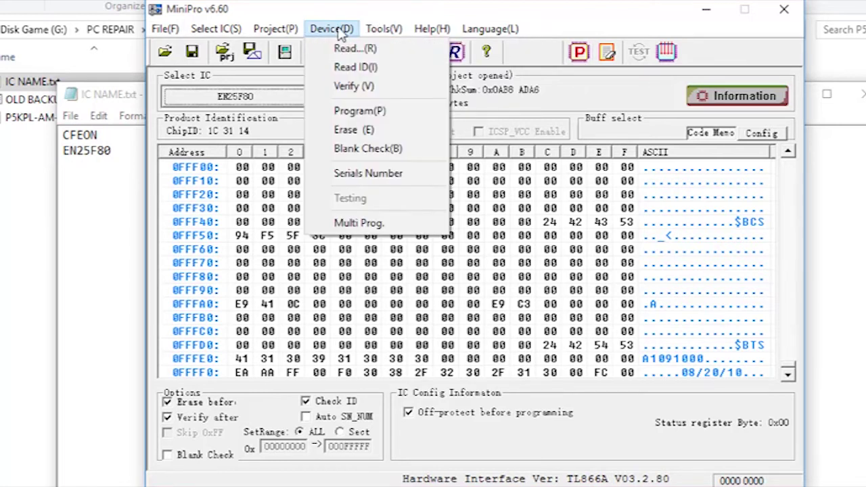
{"action": "left_click", "coordinate": [359, 112]}
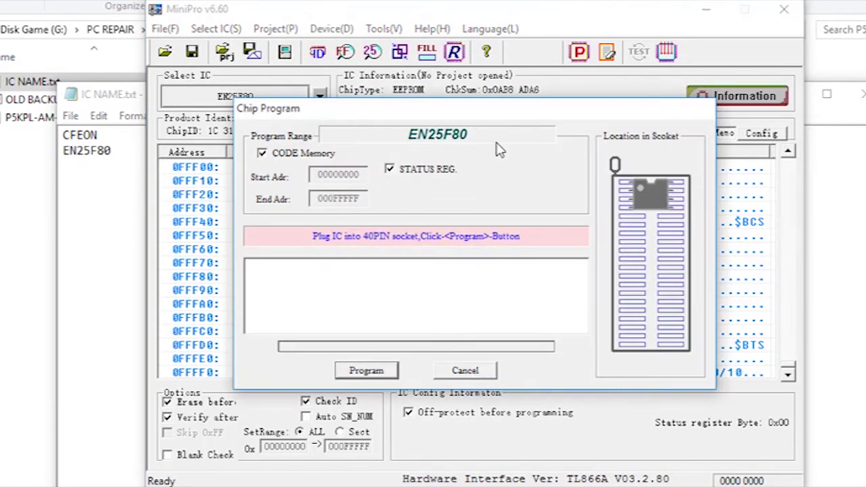
{"action": "left_click", "coordinate": [377, 374]}
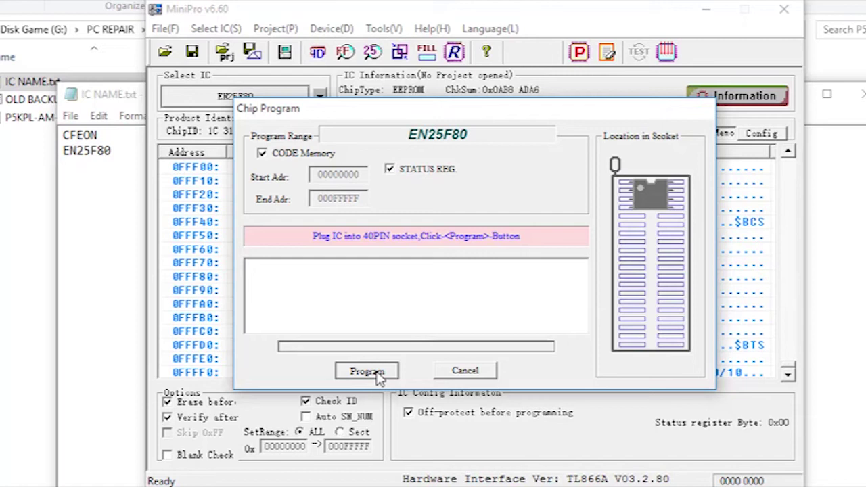
{"action": "left_click", "coordinate": [377, 374]}
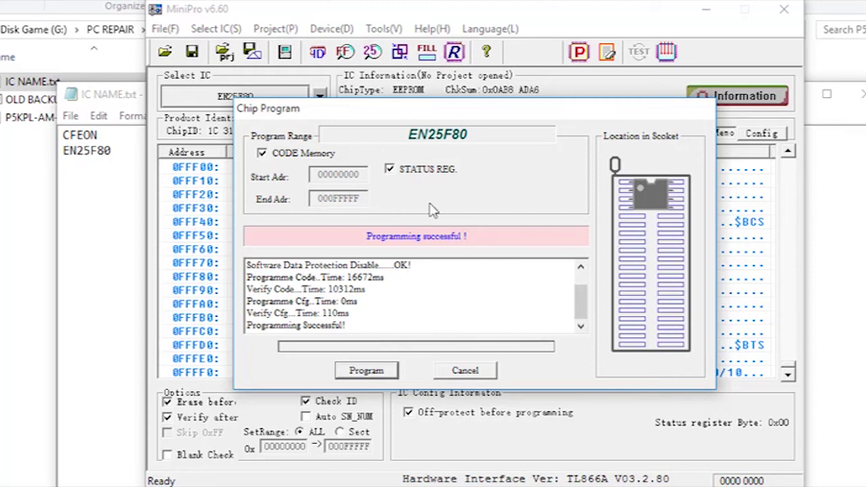
{"action": "left_click", "coordinate": [471, 377]}
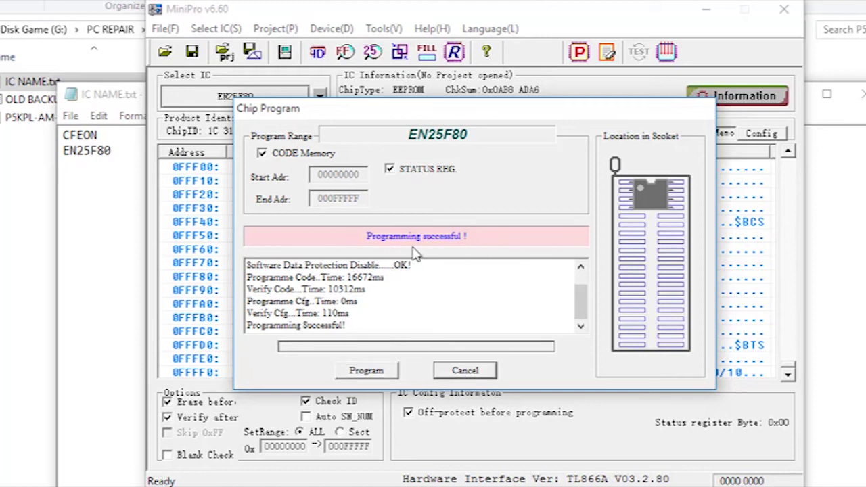
{"action": "left_click", "coordinate": [473, 377]}
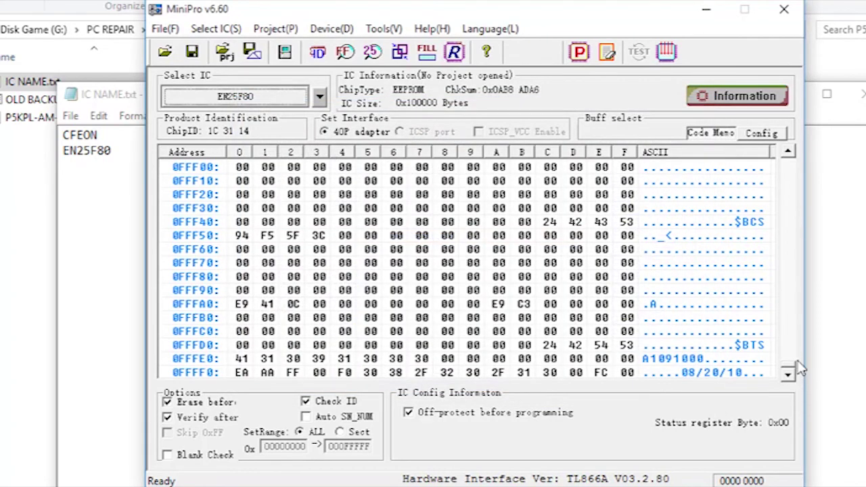
{"action": "left_click_drag", "start_coordinate": [794, 365], "coordinate": [794, 184]}
{"action": "left_click_drag", "start_coordinate": [790, 155], "coordinate": [788, 372]}
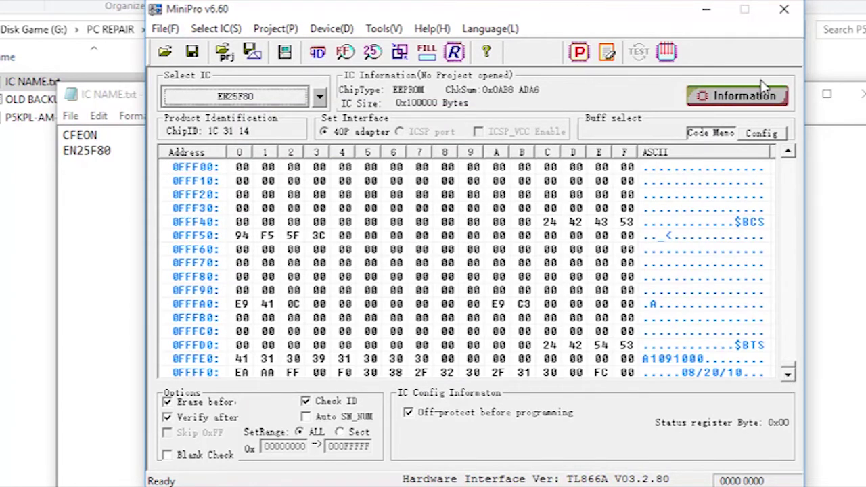